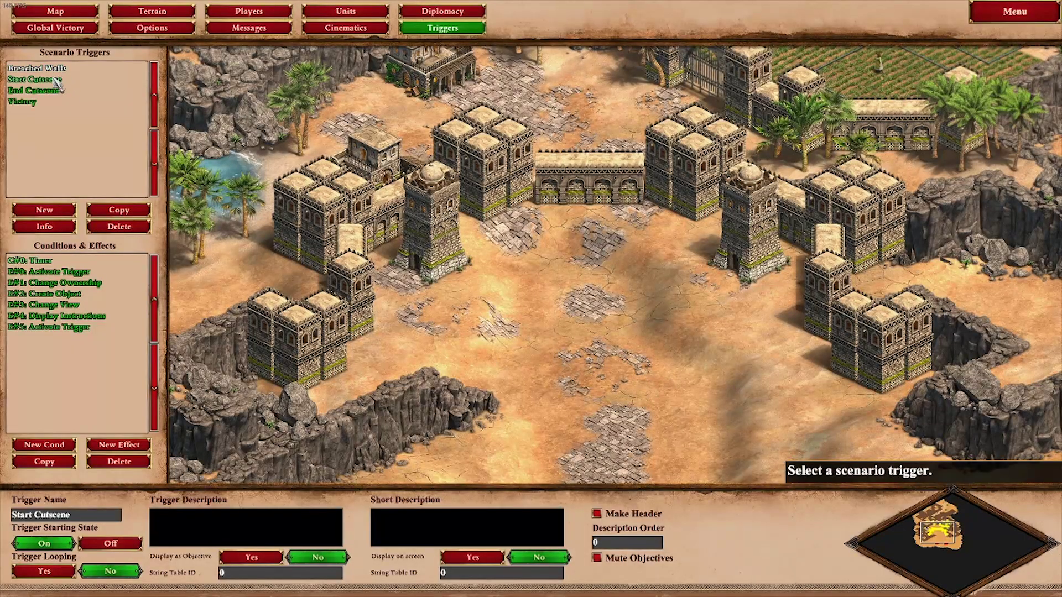
Check the cutscene trigger's 8-second Timer condition.
middle_drag(59, 83, 138, 117)
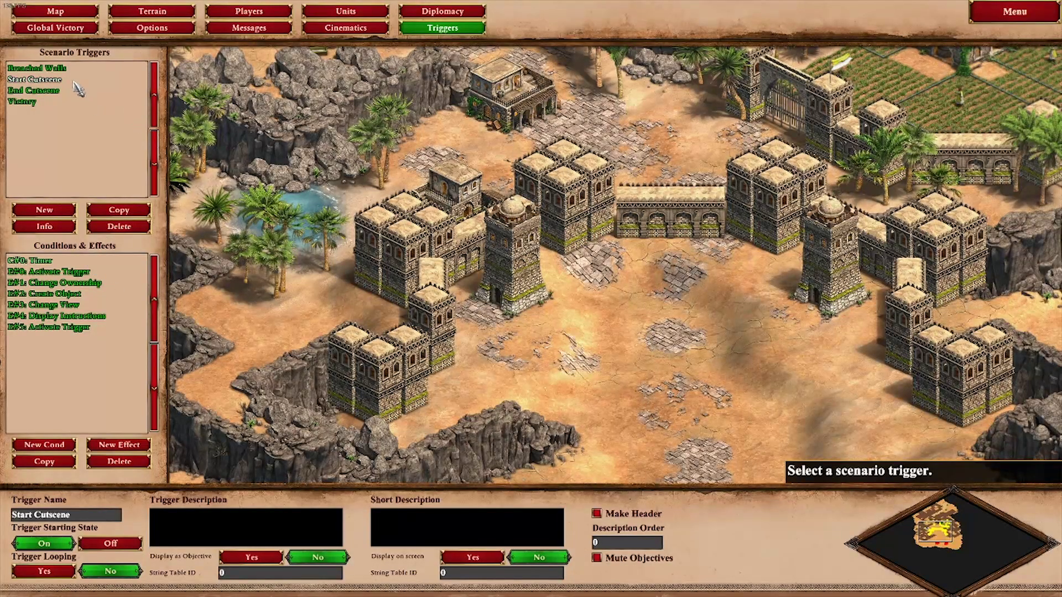
key(Up)
key(Right)
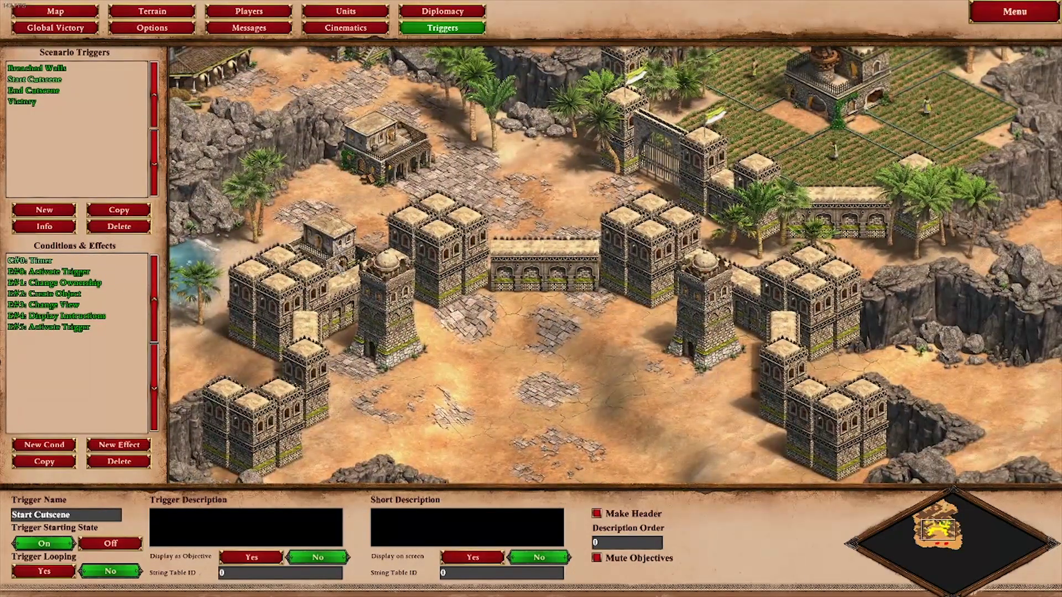
click(34, 261)
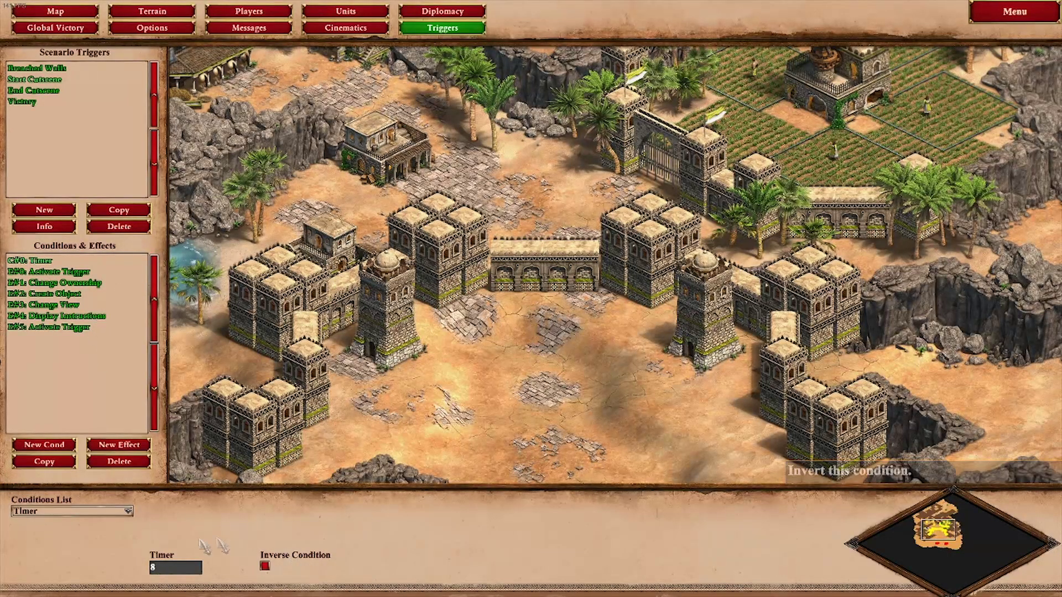
Follow the Activate Trigger effect to the Breached Walls trigger.
click(67, 273)
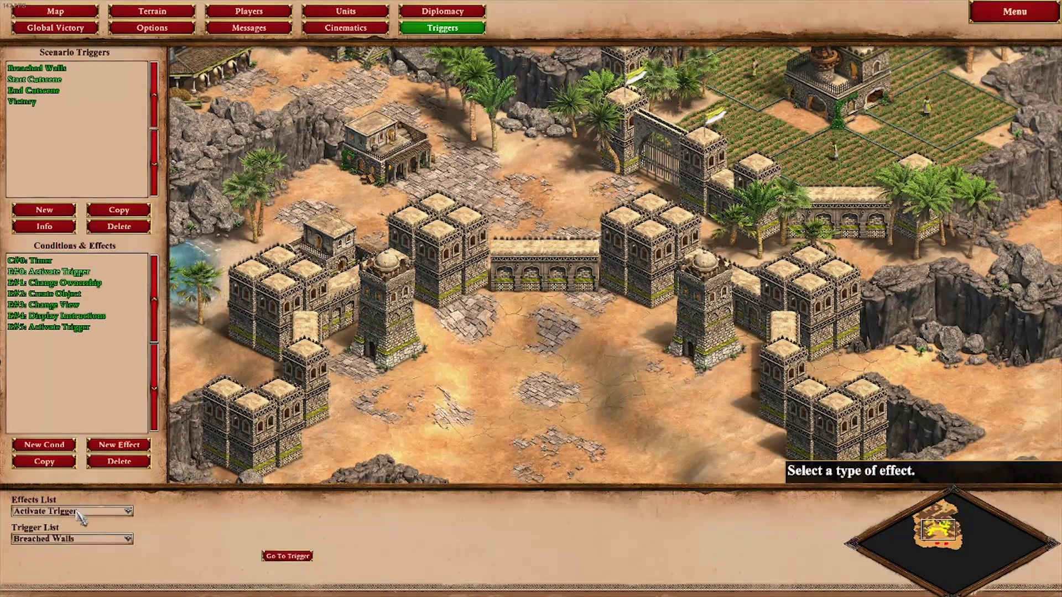
click(285, 557)
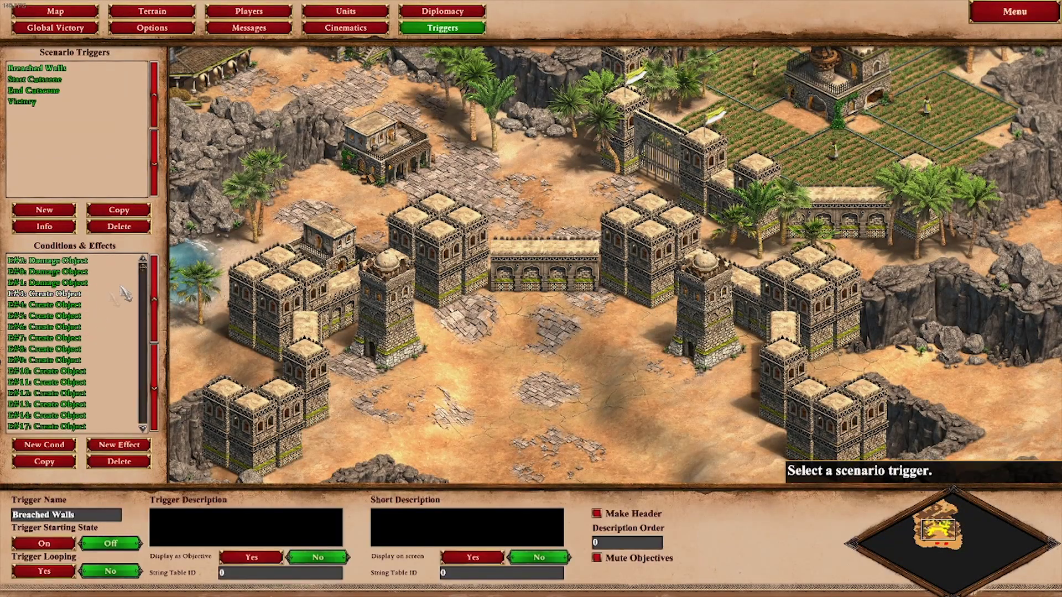
Browse the Breached Walls Damage Object and Create Object effects, then return to Start Cutscene.
drag(144, 274, 145, 309)
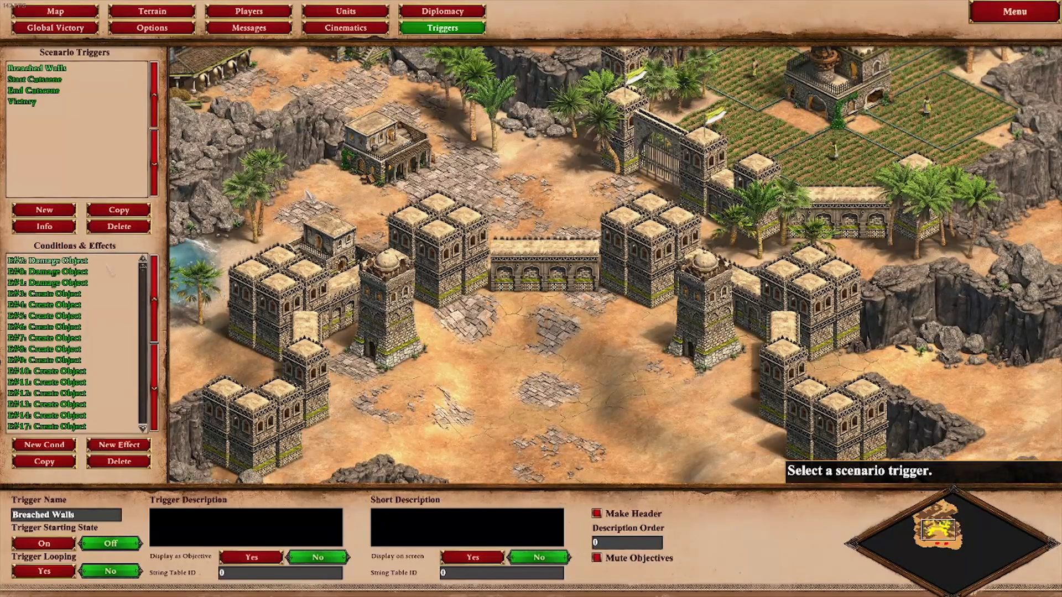
key(Up)
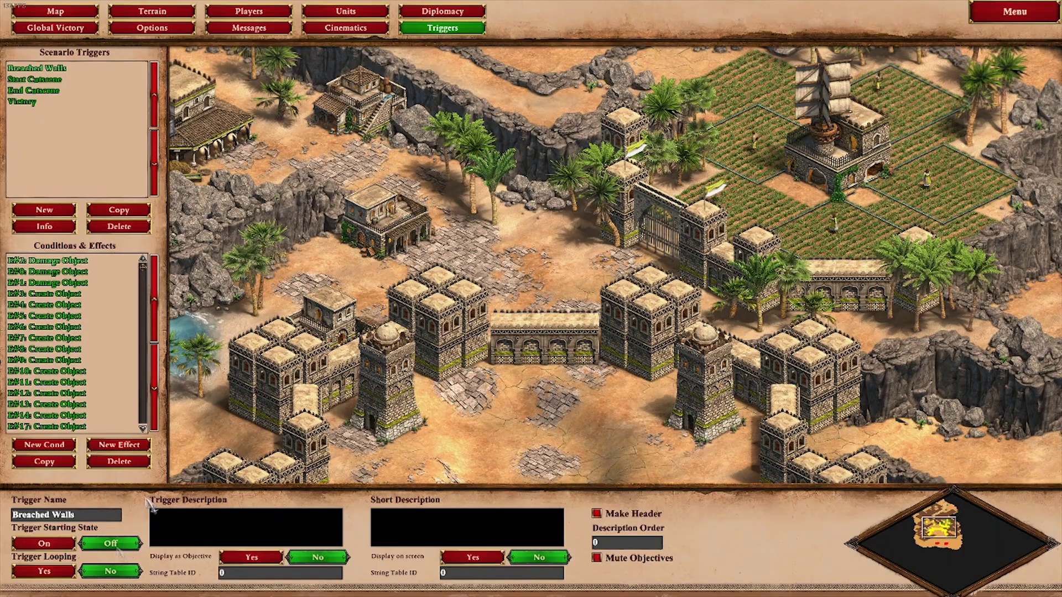
key(Down)
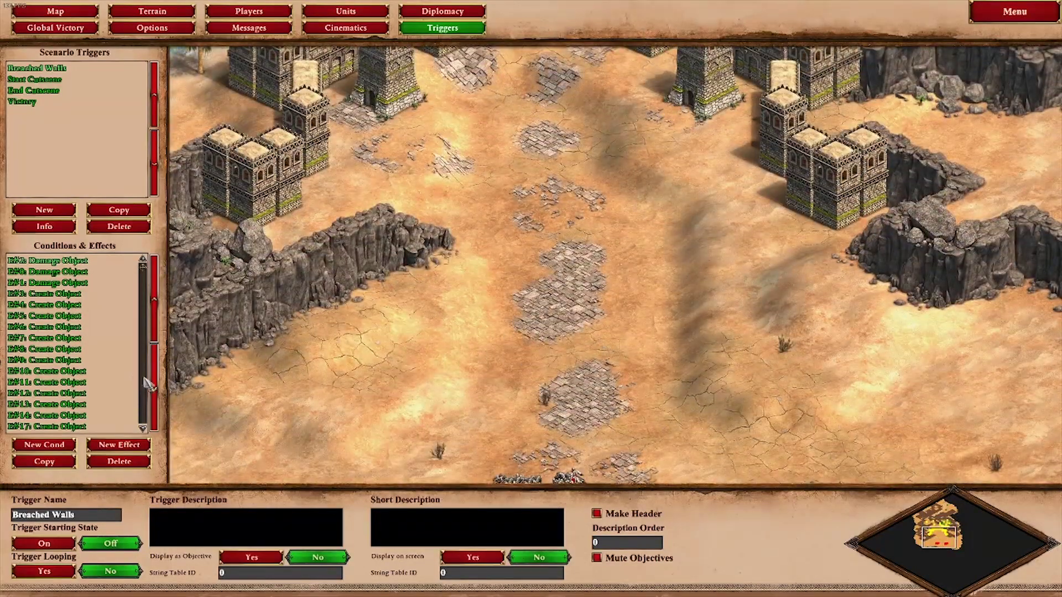
scroll(100, 356, down, 4)
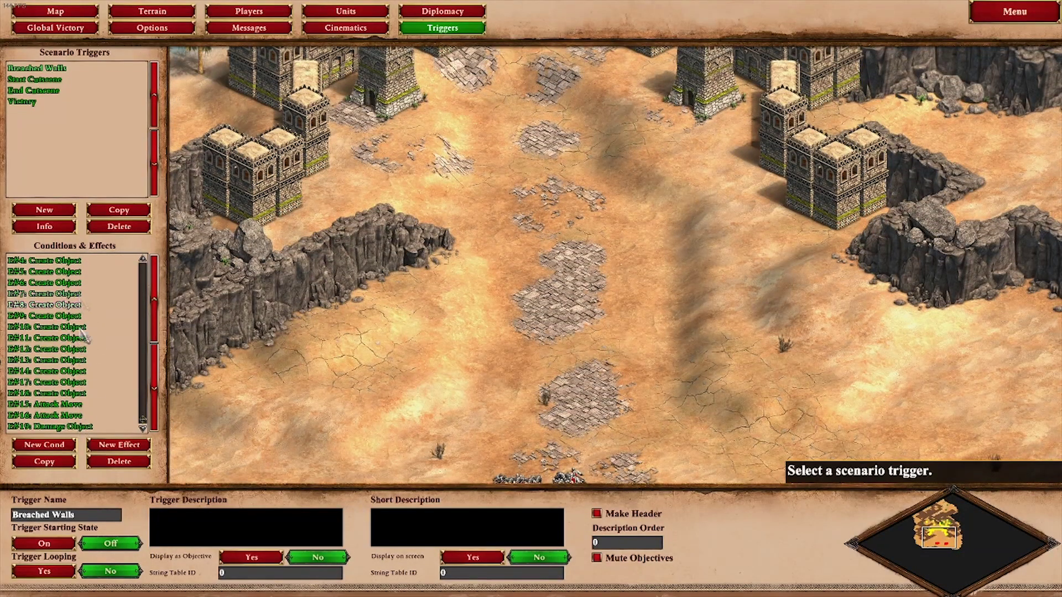
scroll(90, 386, up, 3)
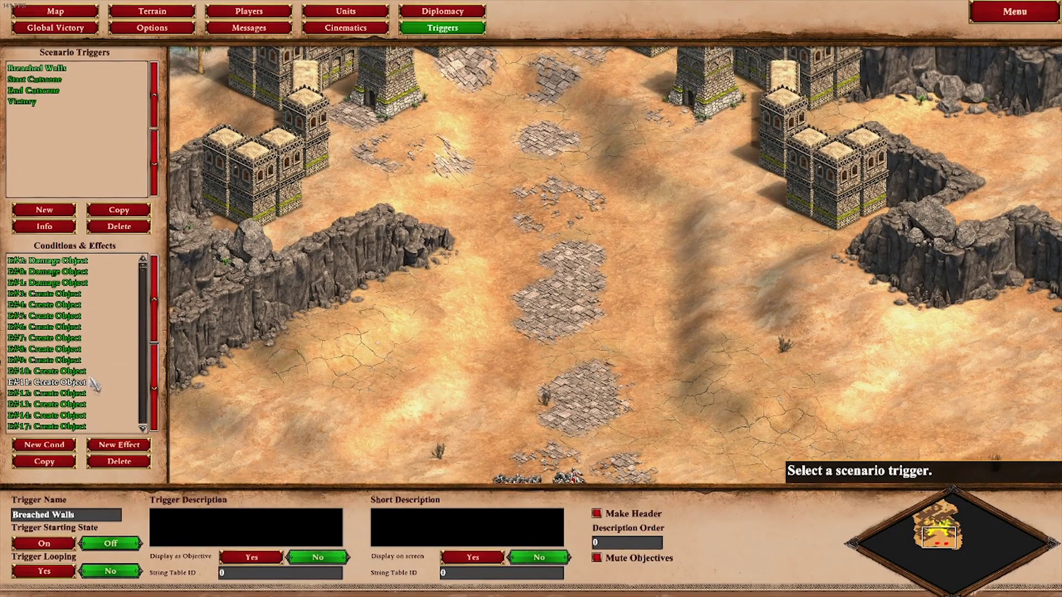
scroll(89, 354, down, 3)
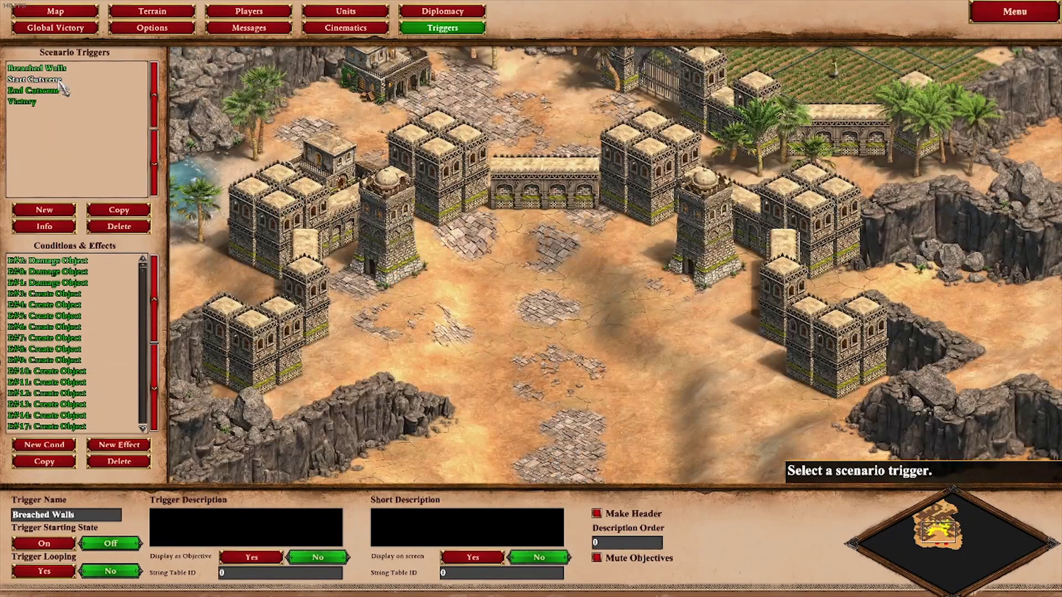
click(61, 80)
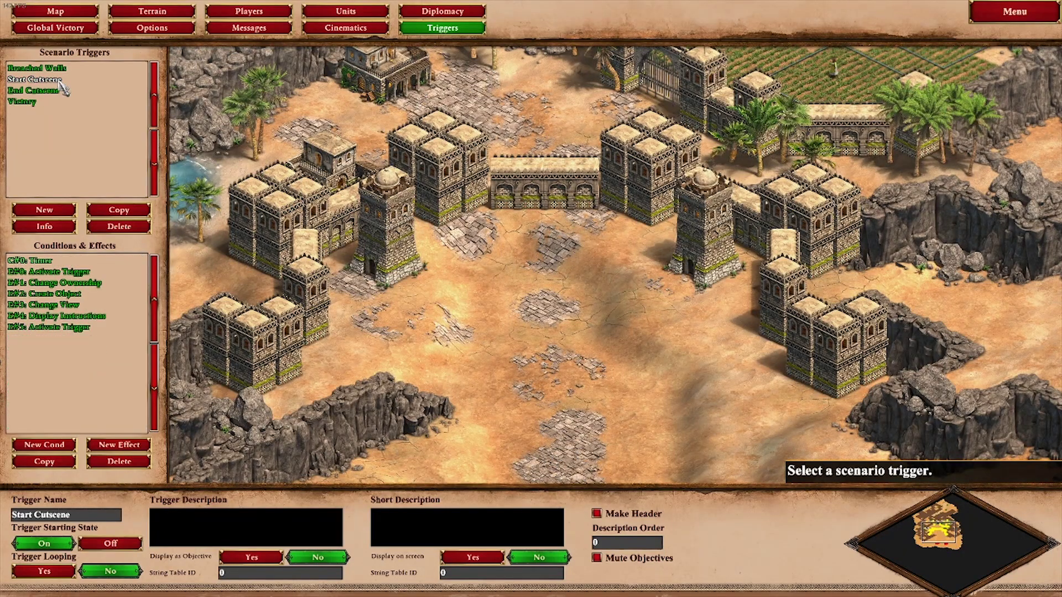
Review the cutscene's Change Ownership, Create Object and Change View effects.
click(99, 283)
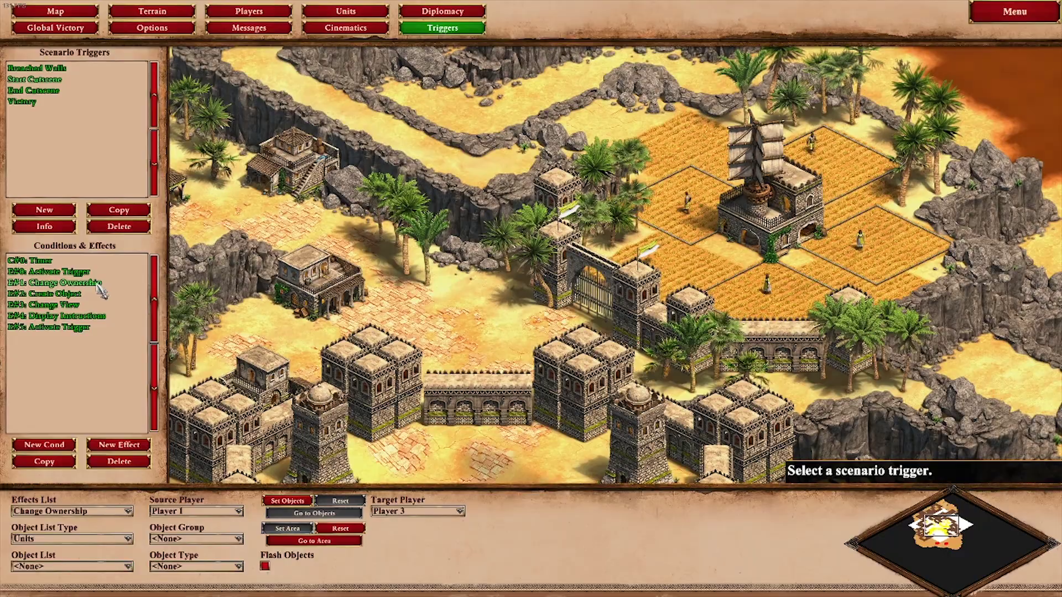
key(Down)
key(Left)
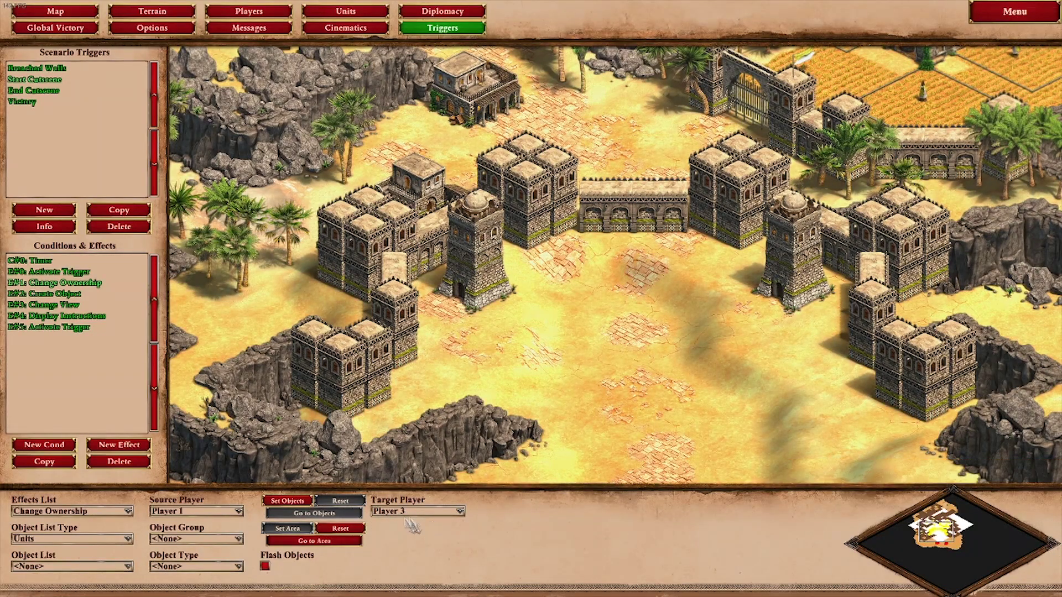
click(101, 296)
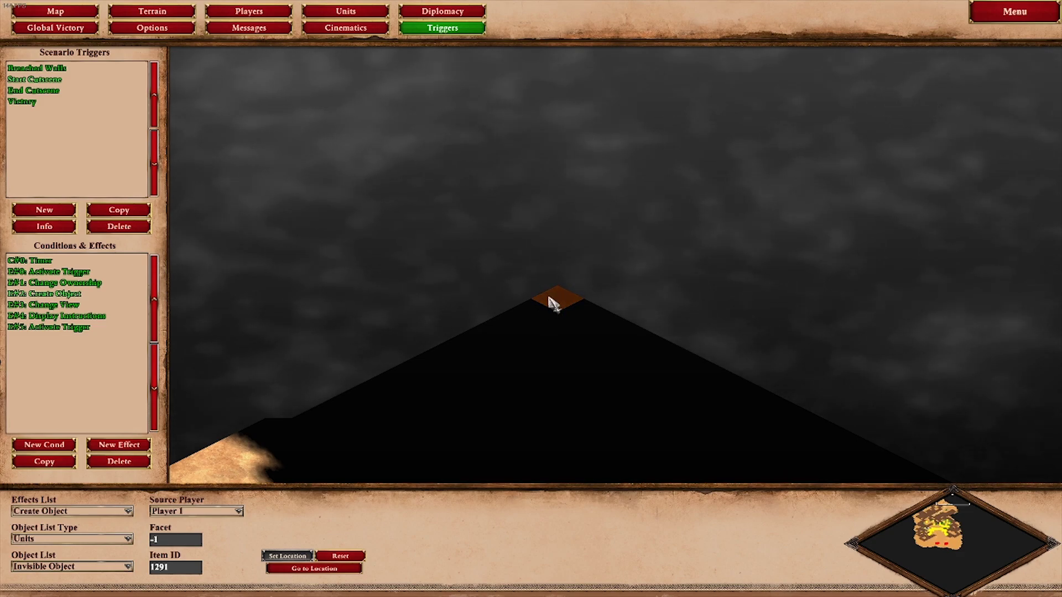
drag(973, 532, 942, 527)
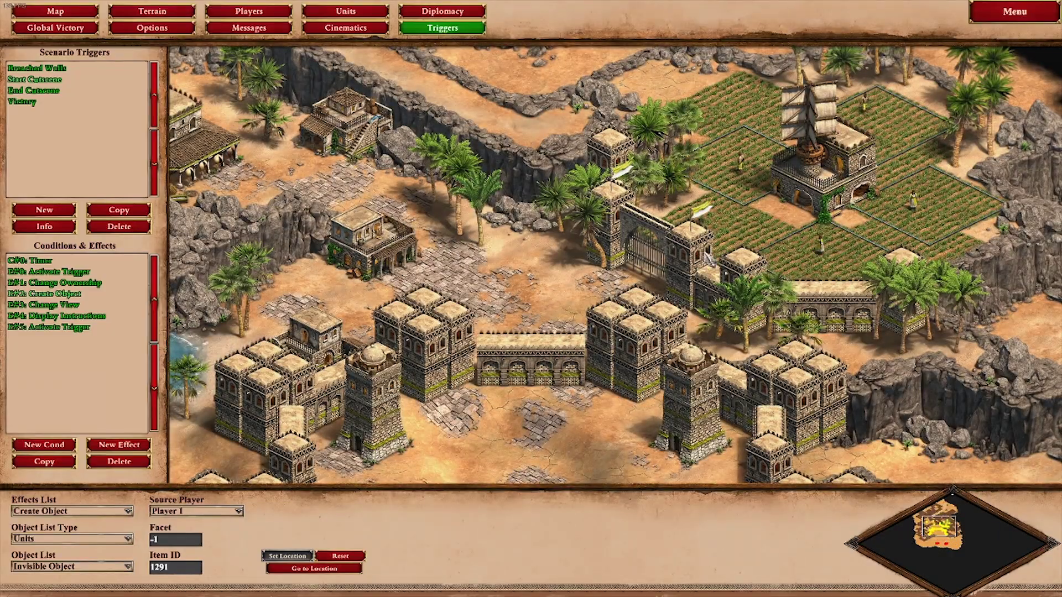
click(45, 304)
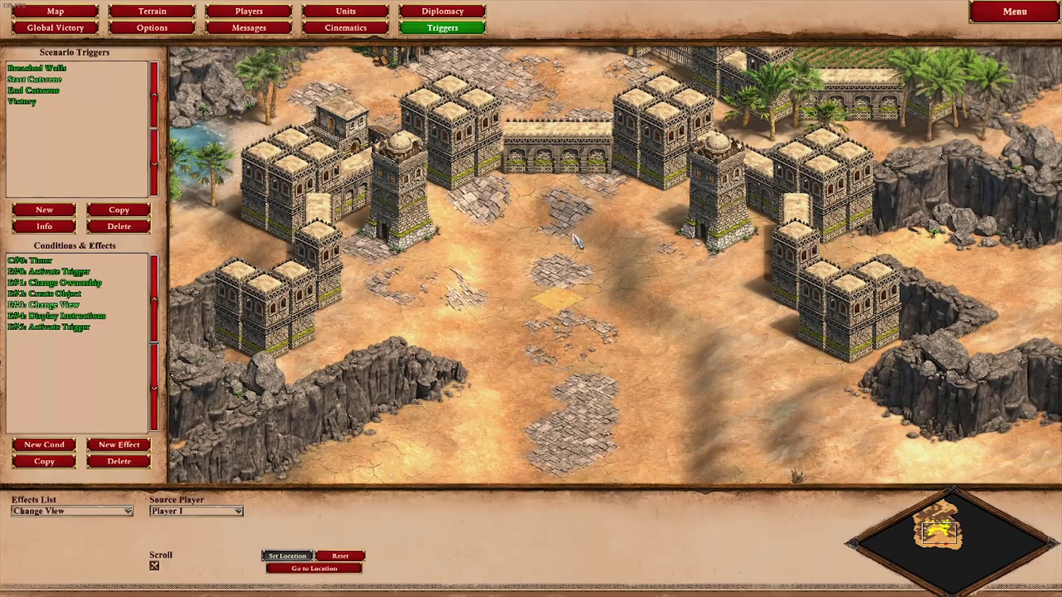
Make the final Activate Trigger effect target End Cutscene, then open End Cutscene.
click(87, 320)
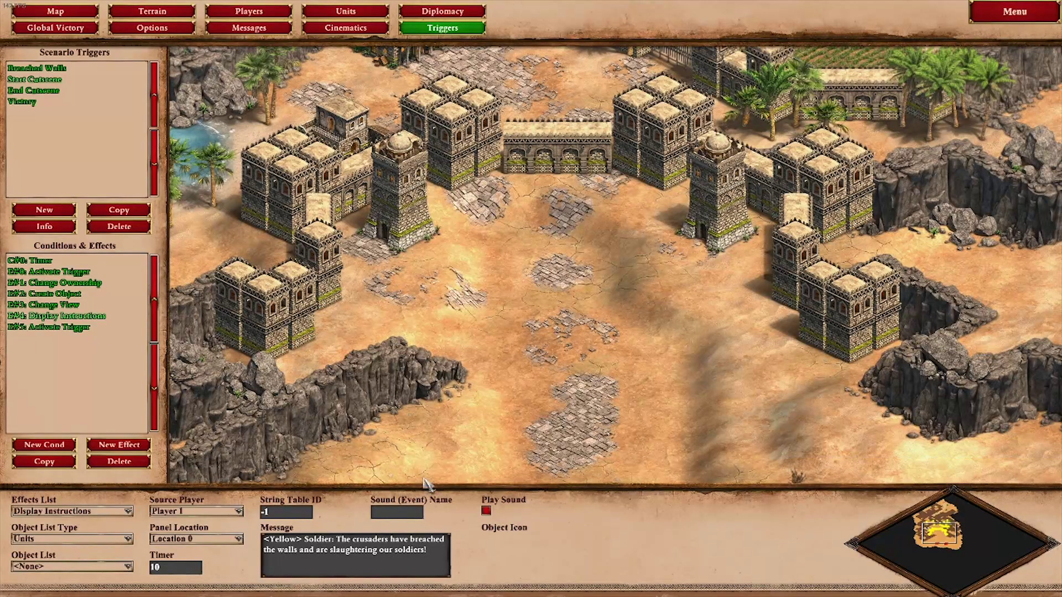
click(69, 326)
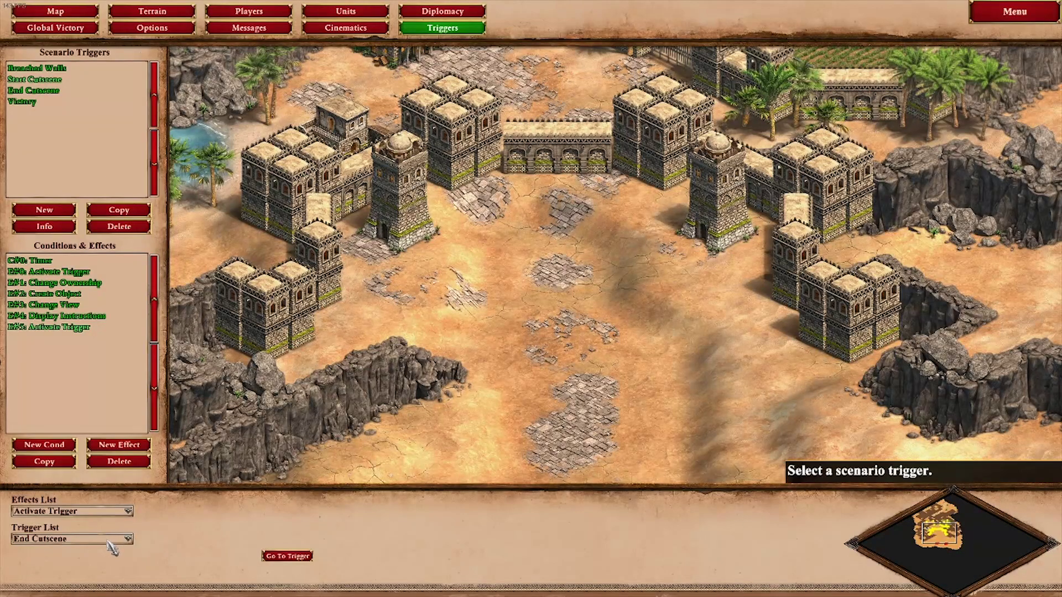
click(281, 556)
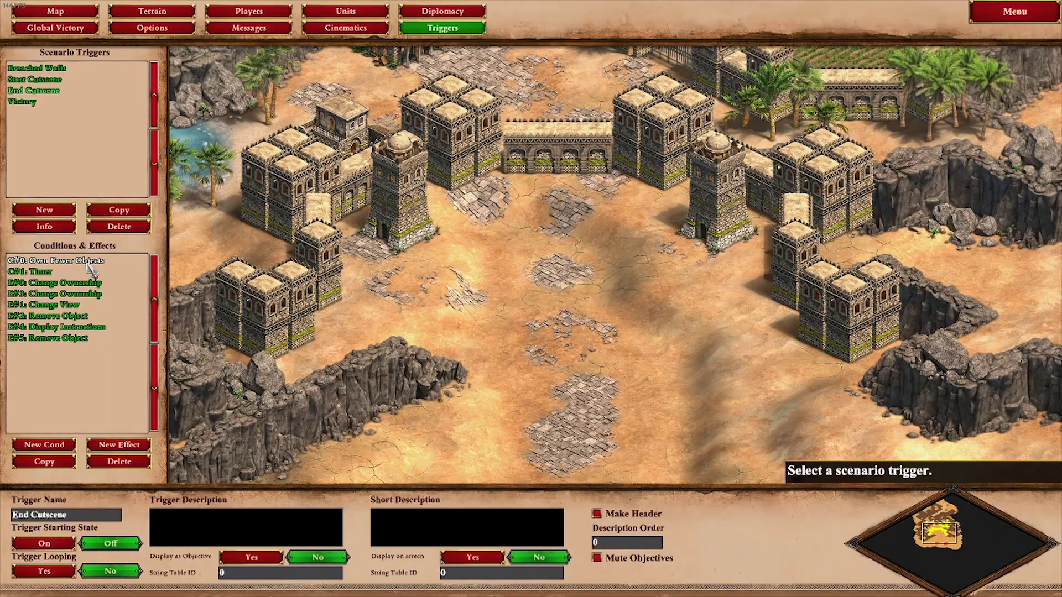
Check the Own Fewer Objects condition and the female and male villager ownership changes.
click(88, 261)
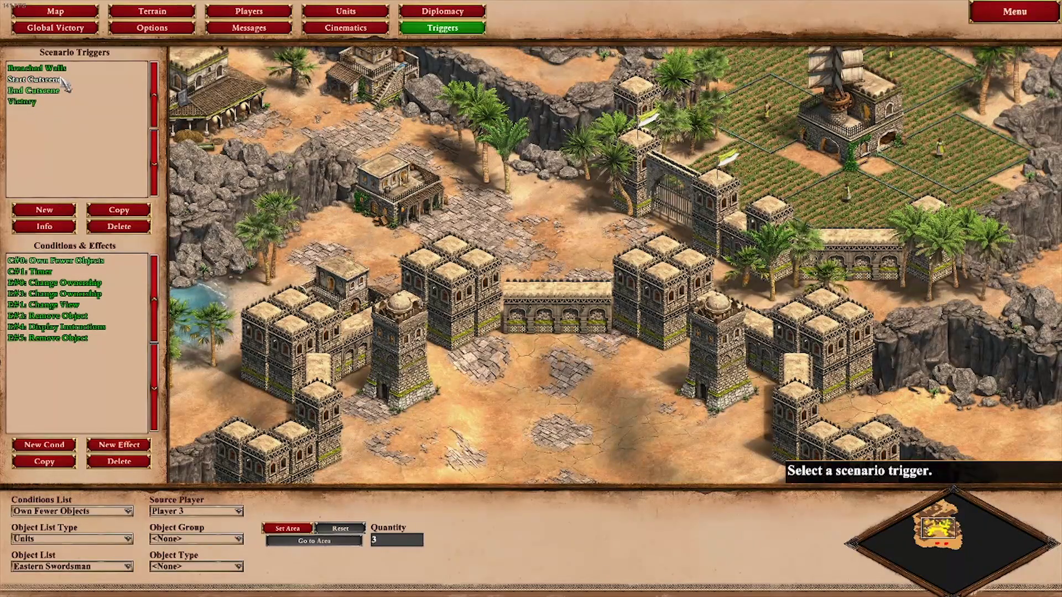
click(92, 283)
key(Up)
key(Right)
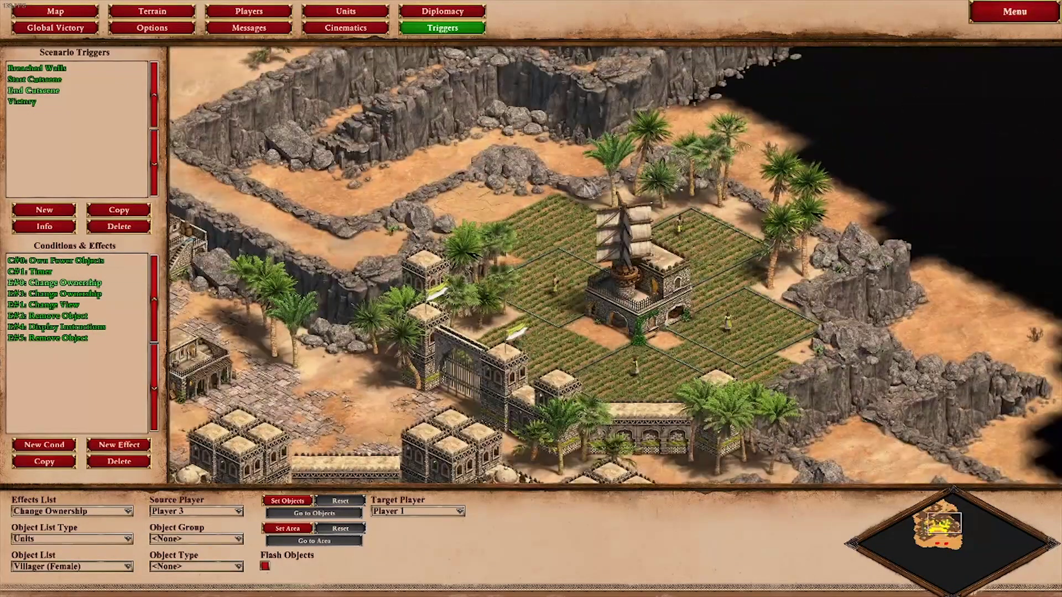
click(77, 294)
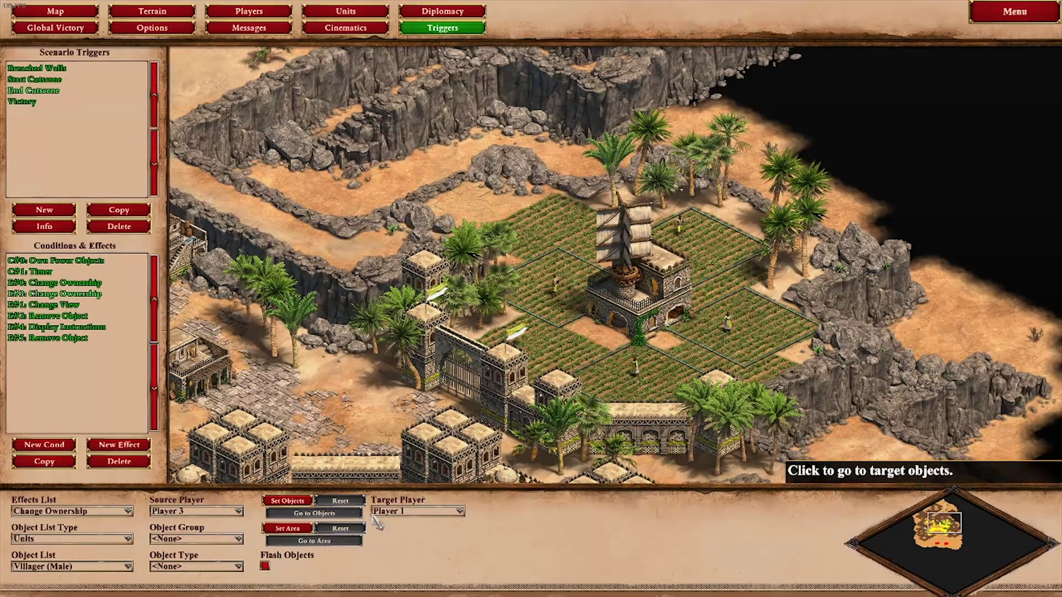
key(Down)
key(Left)
key(Up)
key(Right)
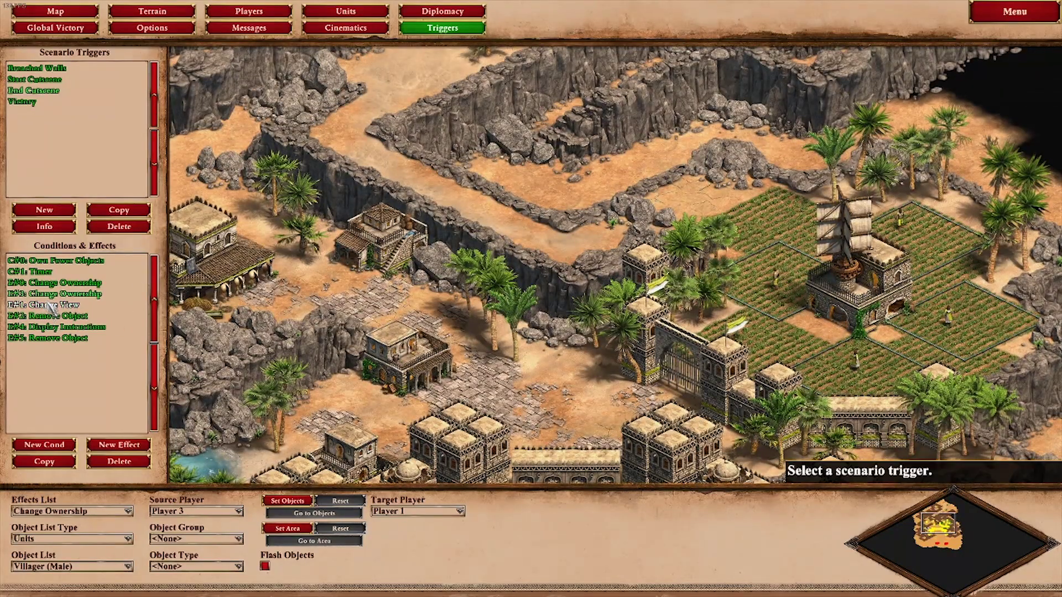
Inspect the camera change, Rock 1 removal, Scout escape message and second removal effects.
click(53, 305)
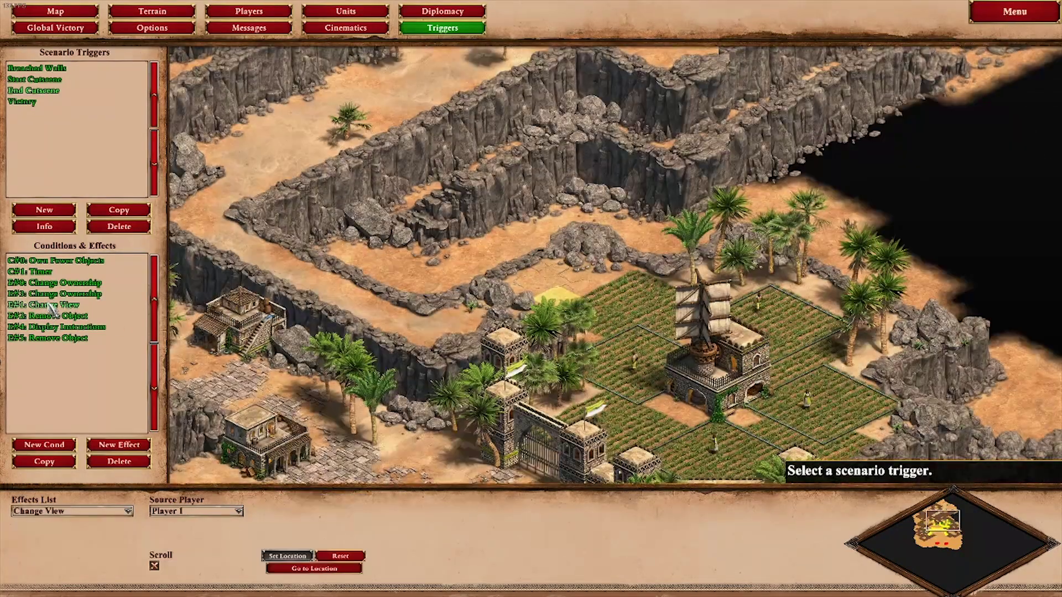
click(78, 317)
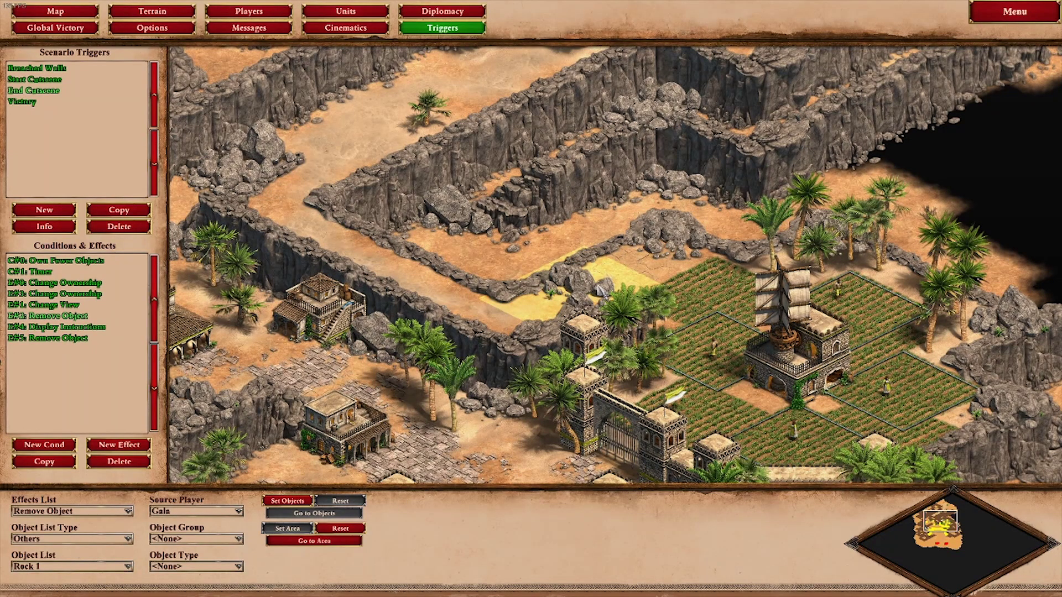
click(100, 327)
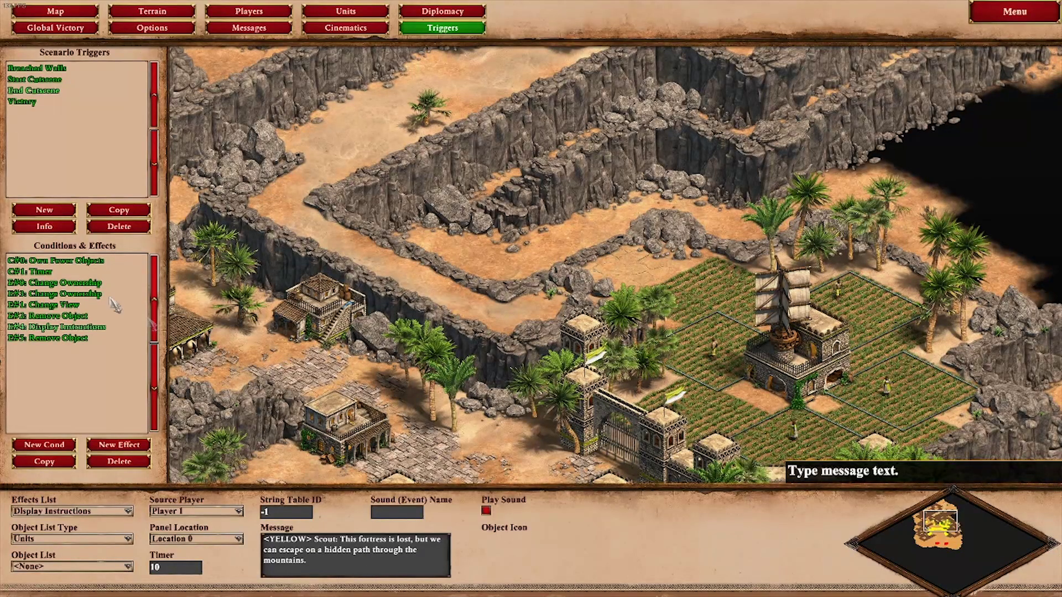
click(91, 338)
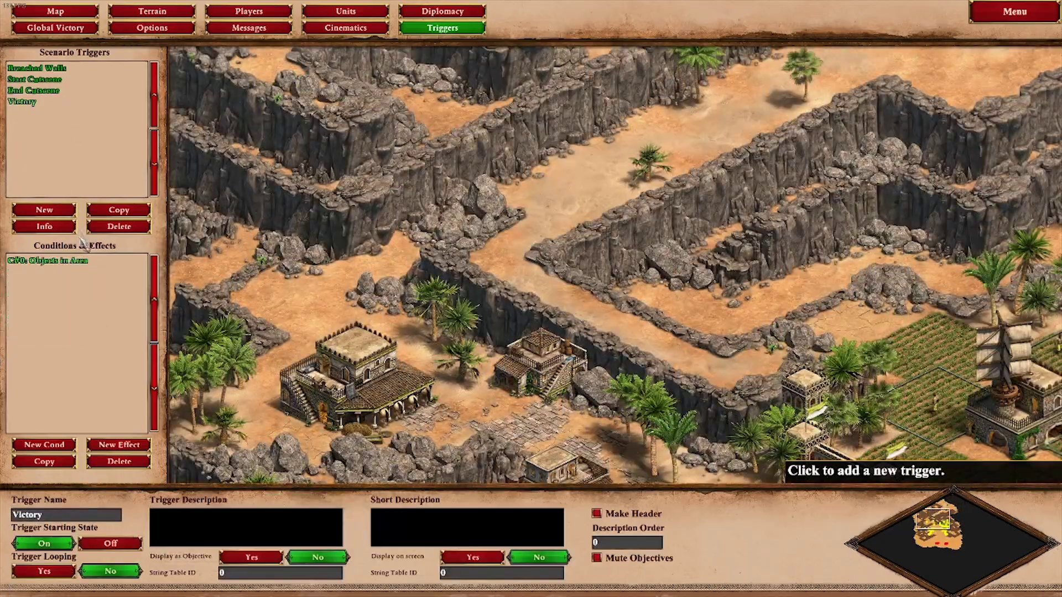
Confirm the Victory trigger's Objects in Area condition requires Quantity 4 Player 1 units.
click(71, 263)
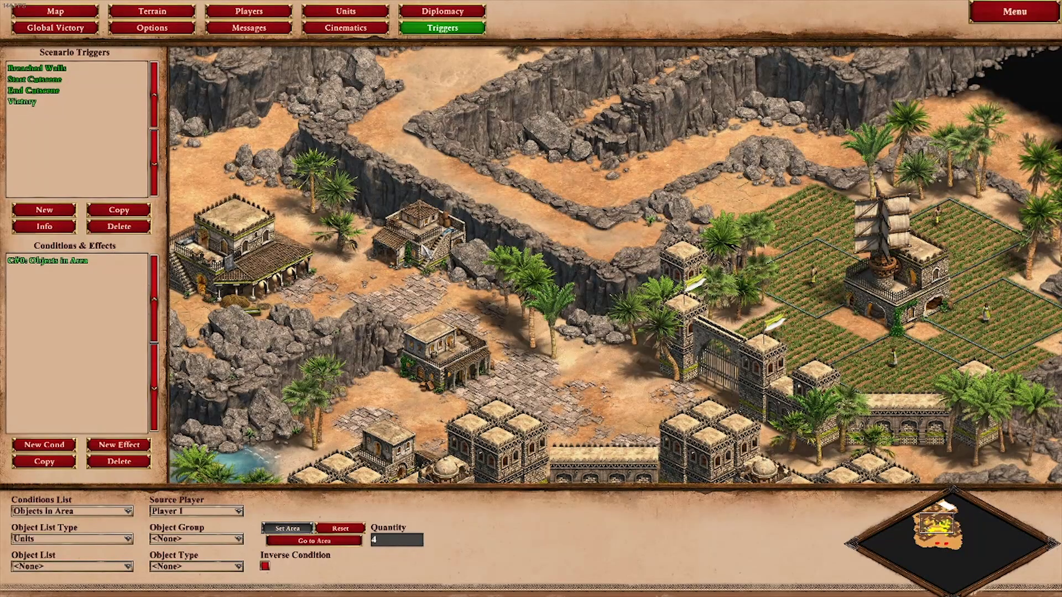
key(Down)
key(Up)
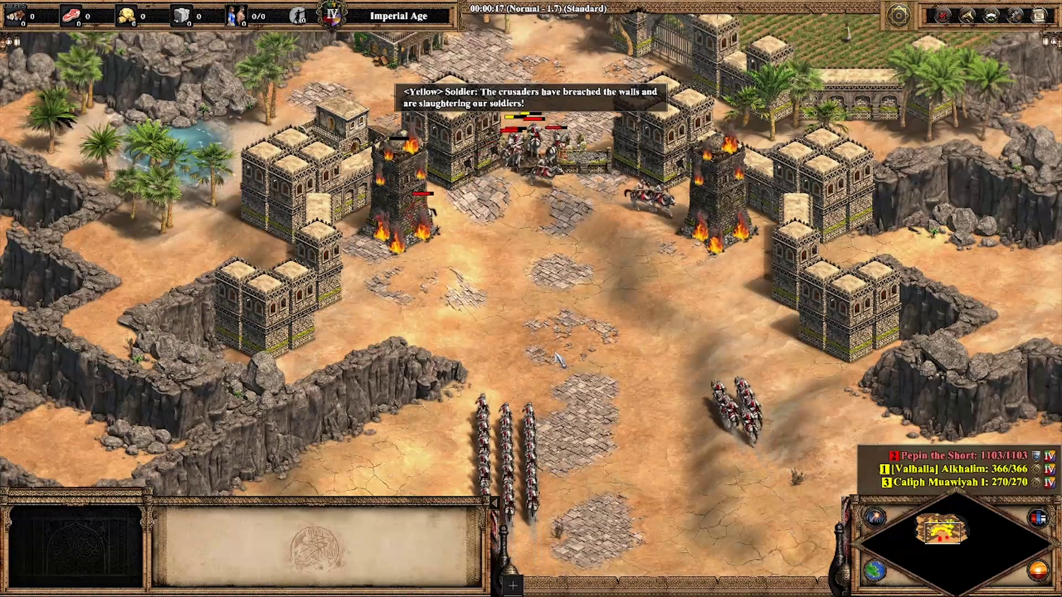
Send the four farm villagers toward the hidden mountain path.
click(583, 144)
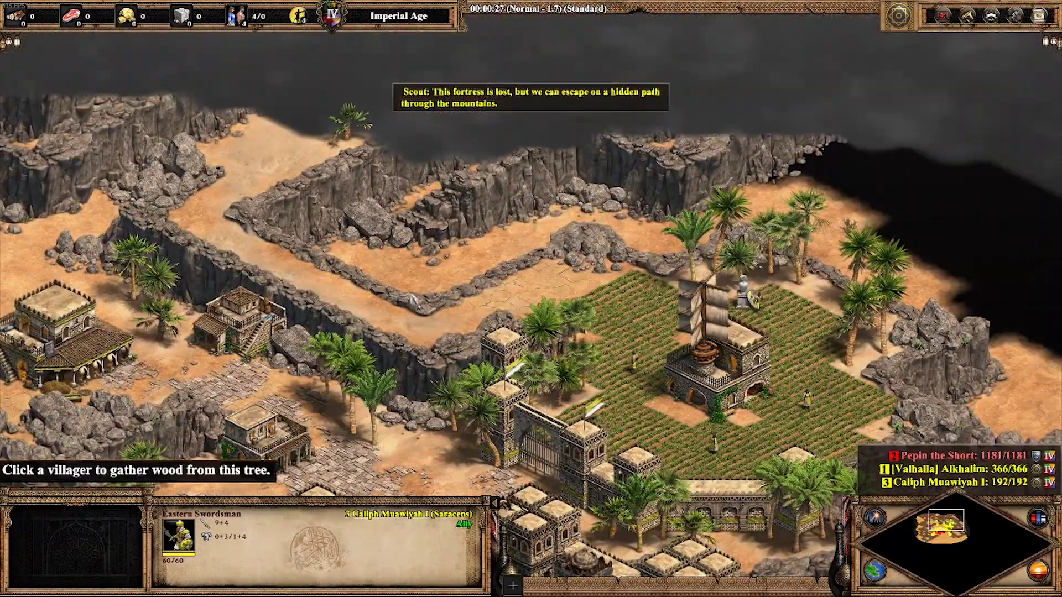
mouse_move(474, 183)
mouse_down()
mouse_move(775, 361)
mouse_move(888, 489)
mouse_up()
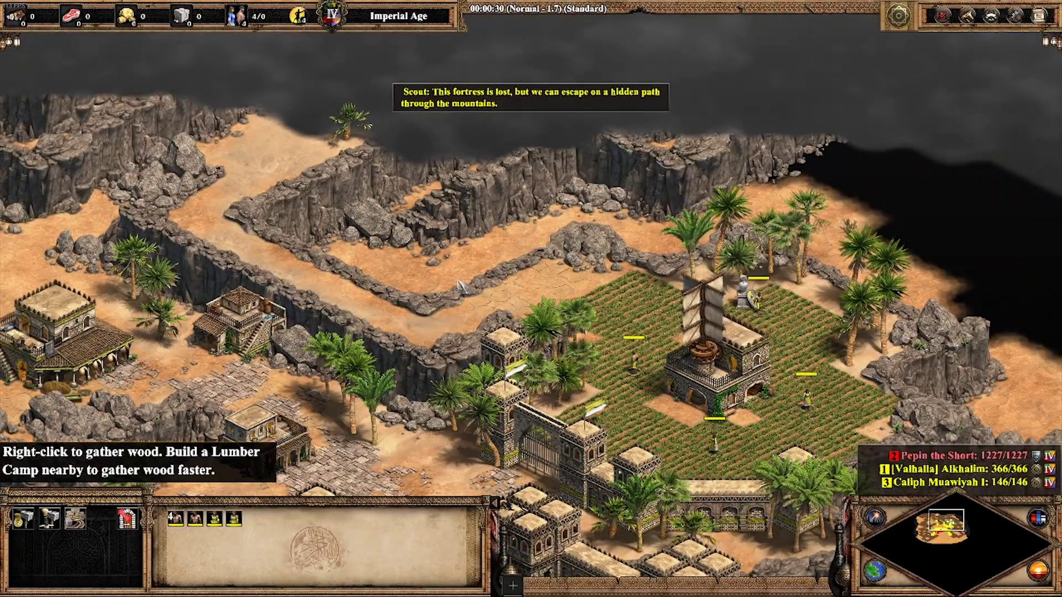
right_click(533, 296)
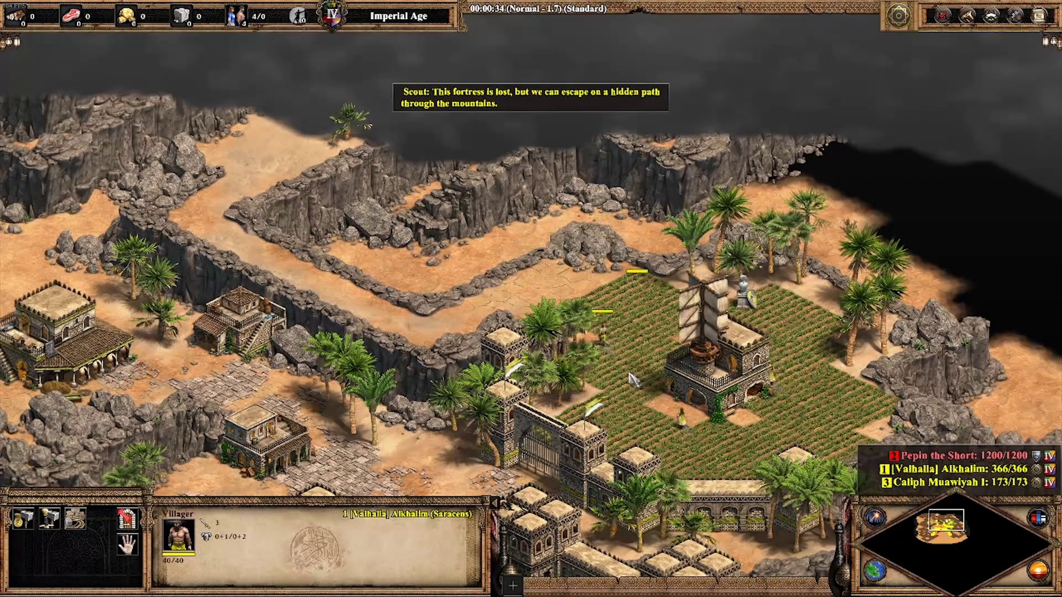
Reselect the villagers as they climb the mountain escape path.
mouse_move(234, 73)
mouse_down()
mouse_move(718, 420)
mouse_move(712, 413)
mouse_up()
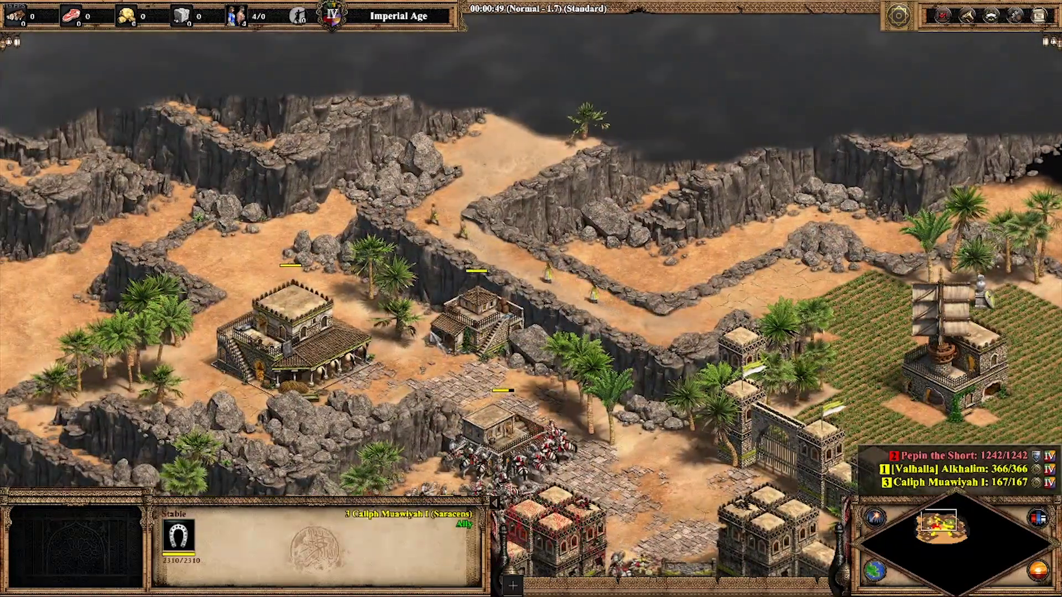
click(767, 425)
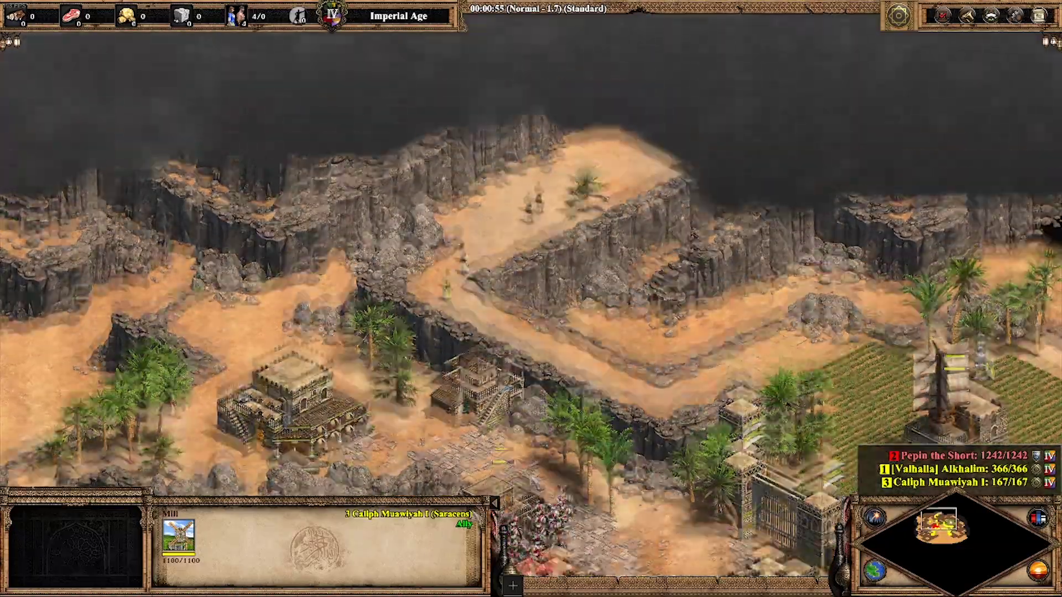
drag(370, 142, 744, 386)
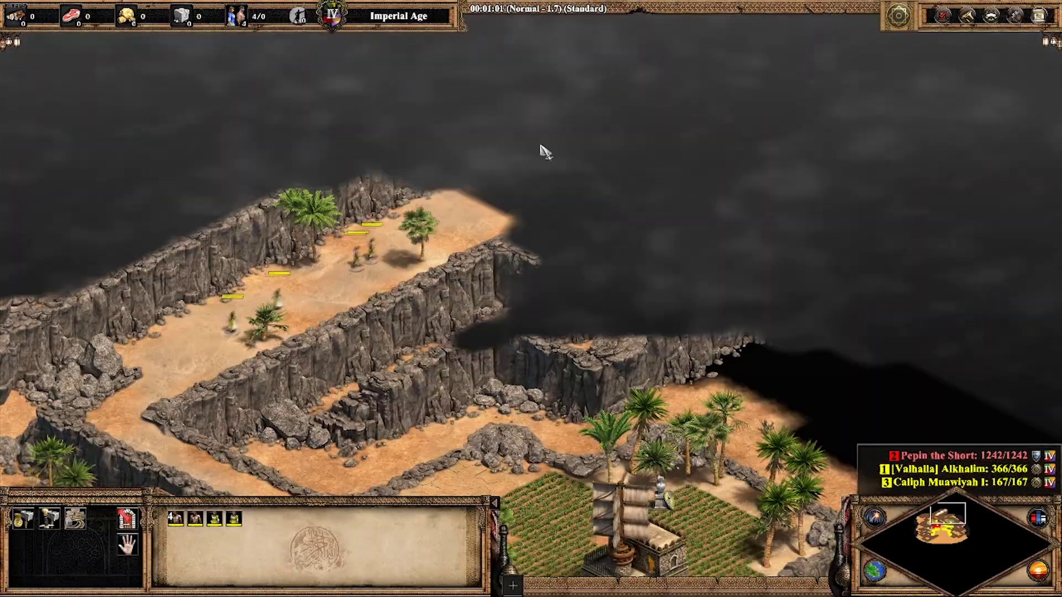